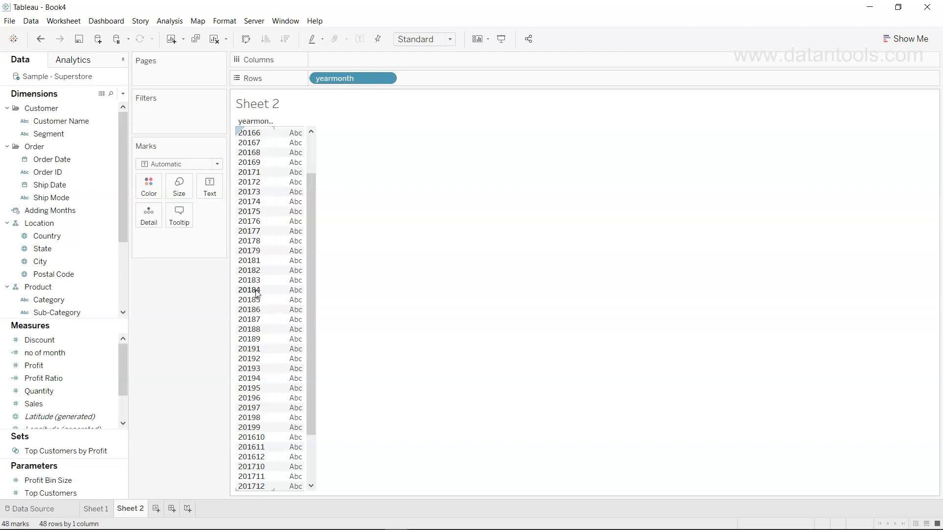
- Start a new calculated field from the Dimensions menu and name it DateParse
scroll(257, 294, "down", 3)
scroll(256, 294, "up", 1)
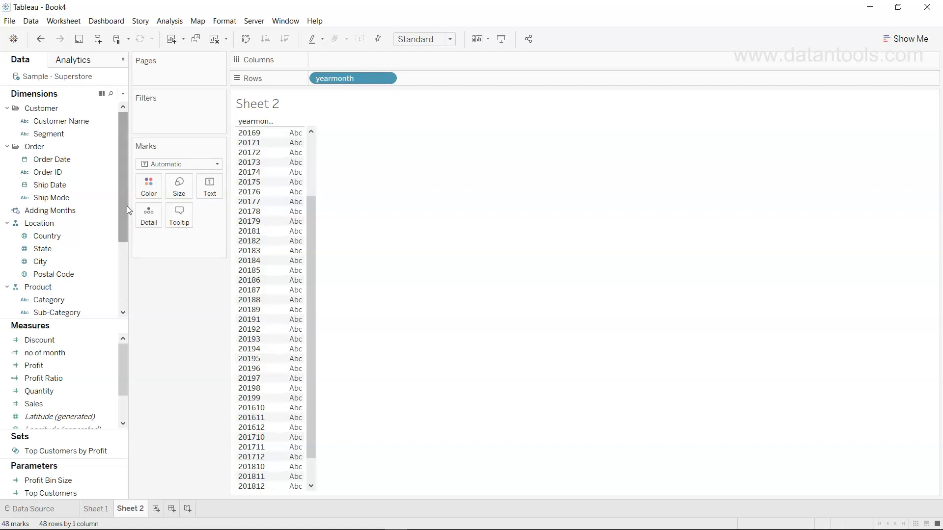
left_click(123, 93)
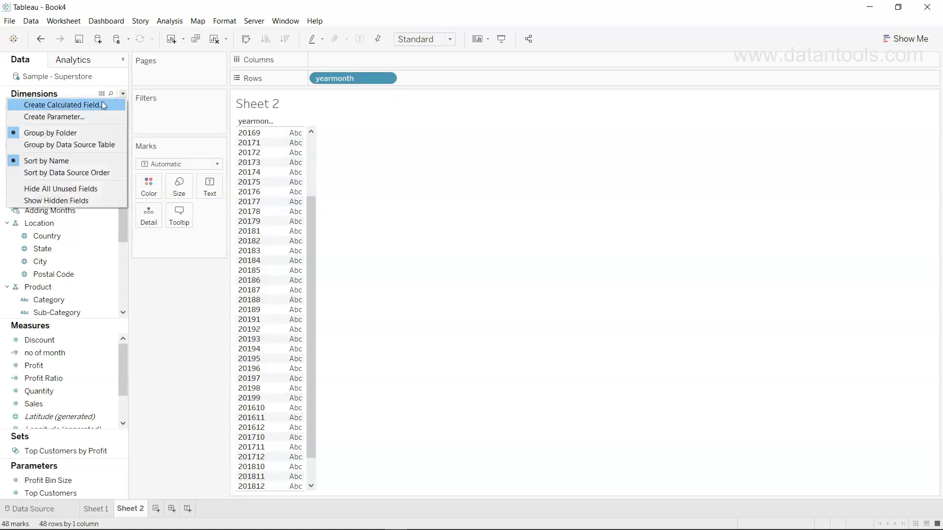
left_click(104, 103)
left_click_drag(390, 163, 558, 251)
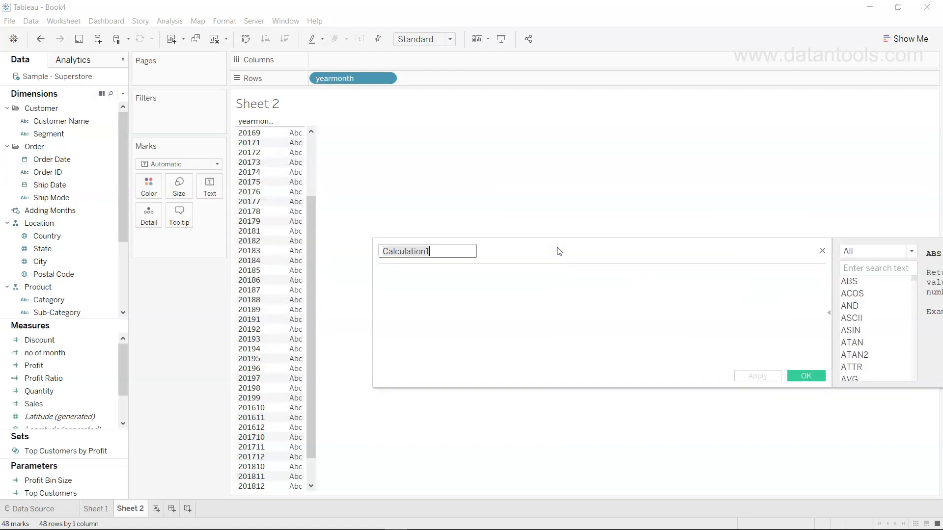
key("ctrl+a")
type("Date")
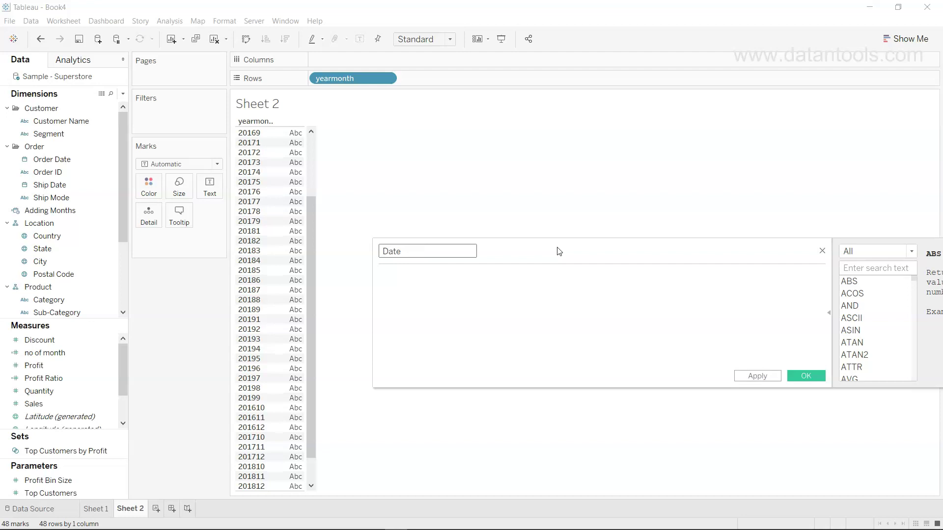
type("Parse")
key("Tab")
- Enter the formula DATEPARSE('yyyyMM',[yearmonth]) and apply it
type("DatePa")
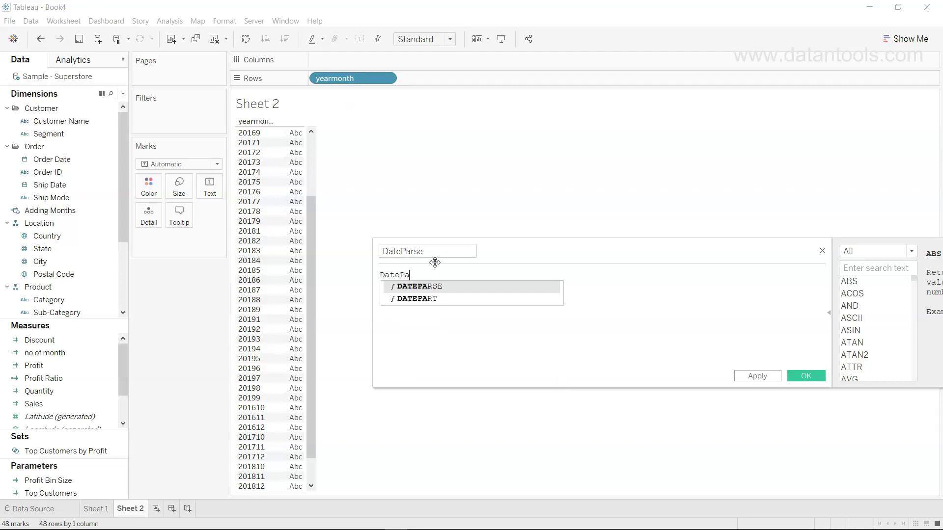
key("Return")
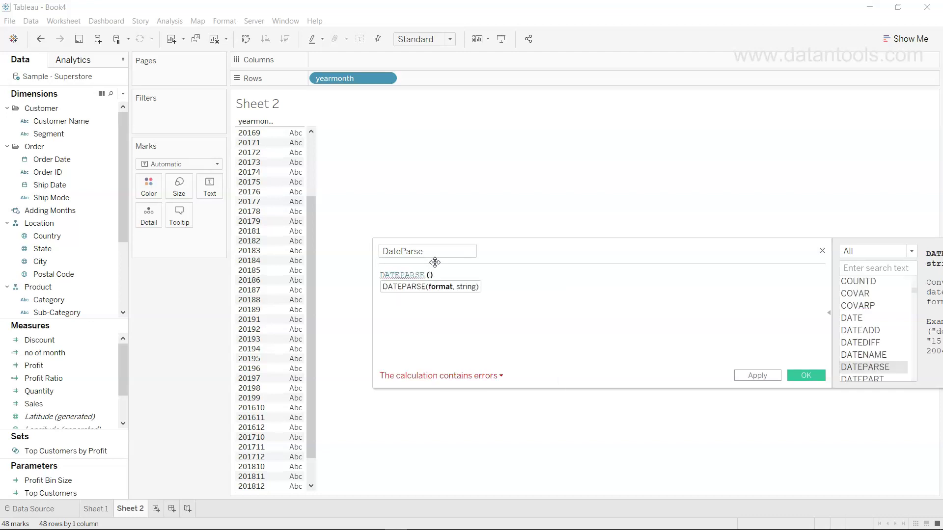
type("'")
type("'")
type("yyyy")
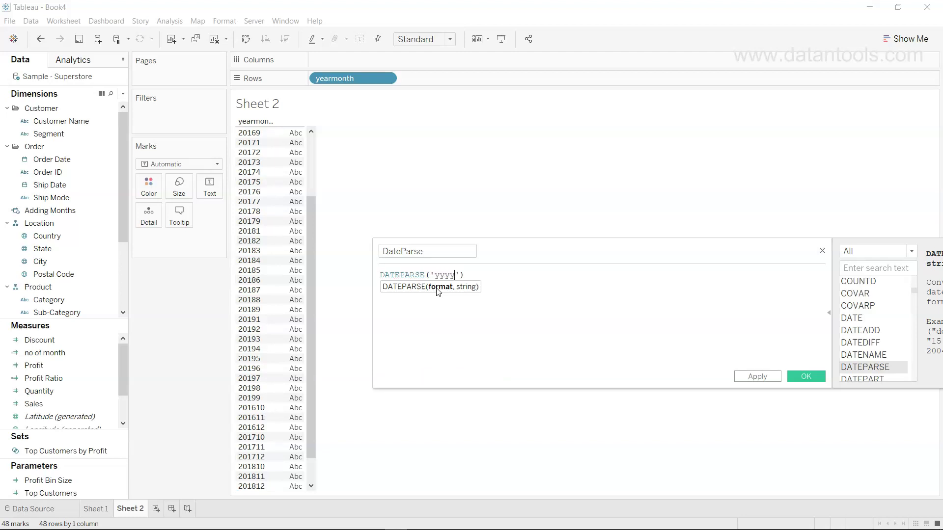
type("M")
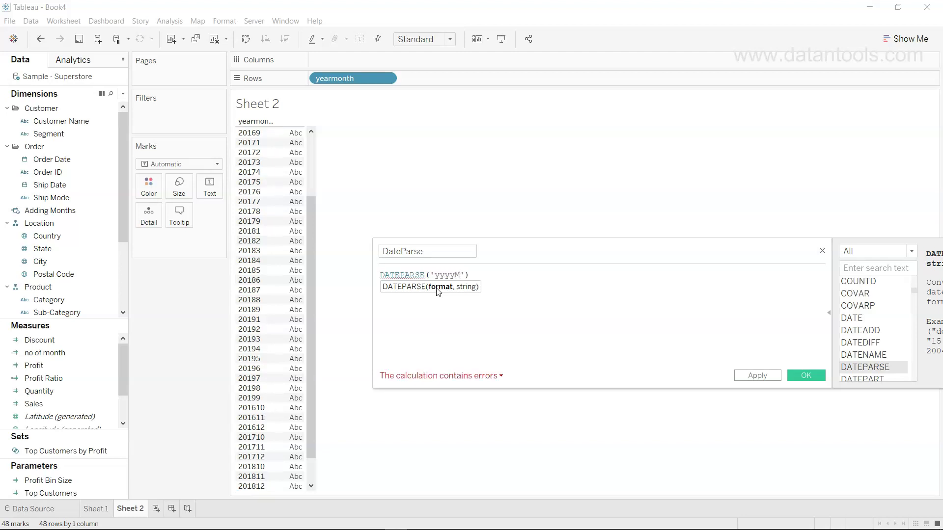
type("M")
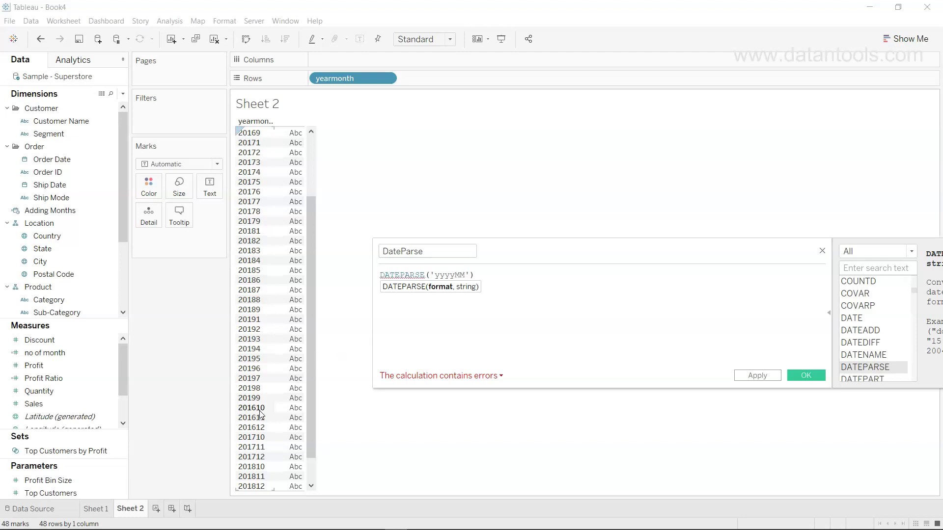
left_click(472, 275)
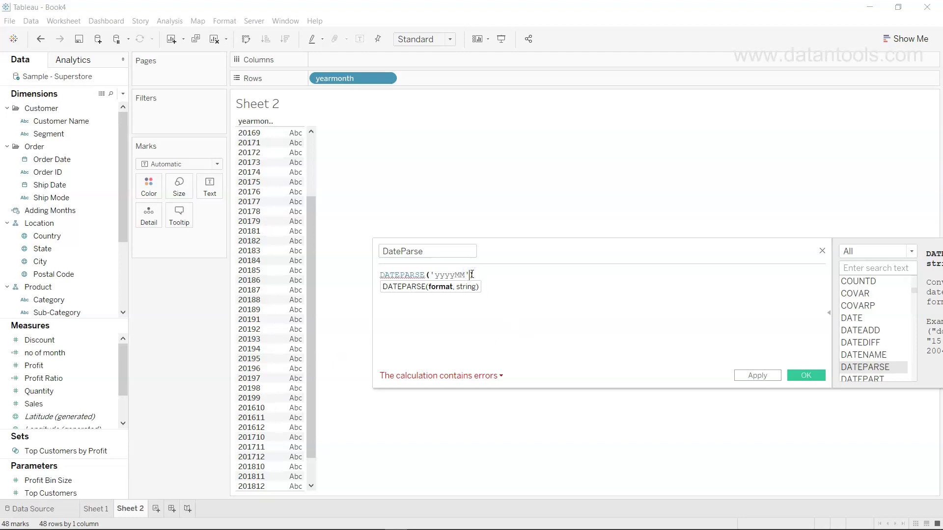
type(",")
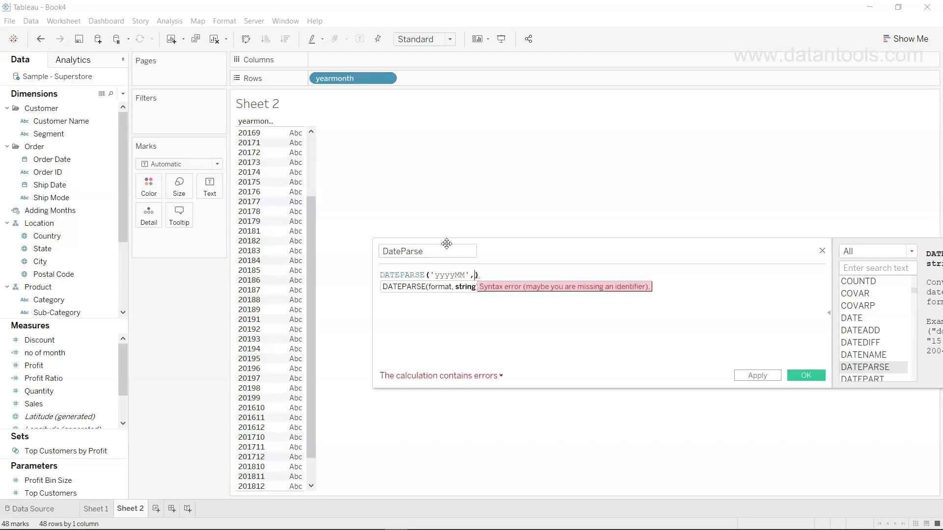
type("[year")
key("Down")
key("Return")
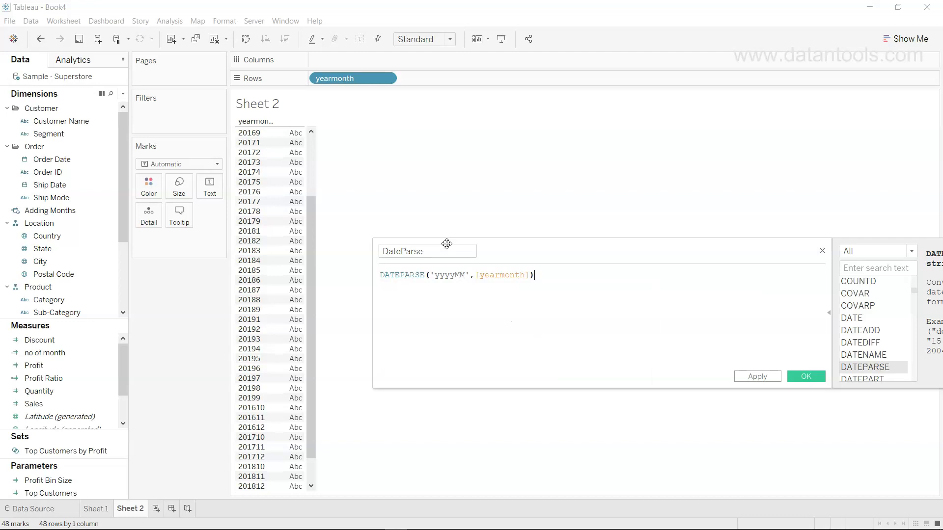
left_click(763, 377)
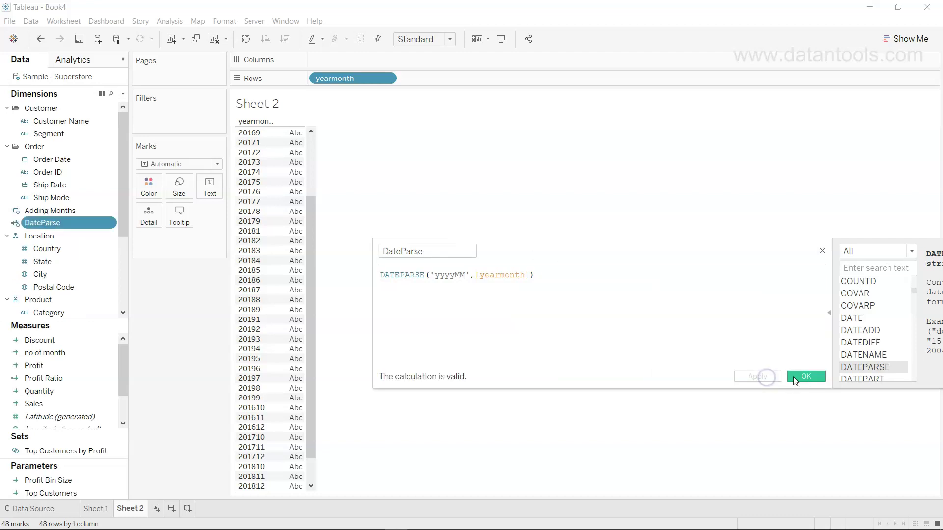
- Add DateParse to Rows beside yearmonth at the exact Day date level
left_click(794, 377)
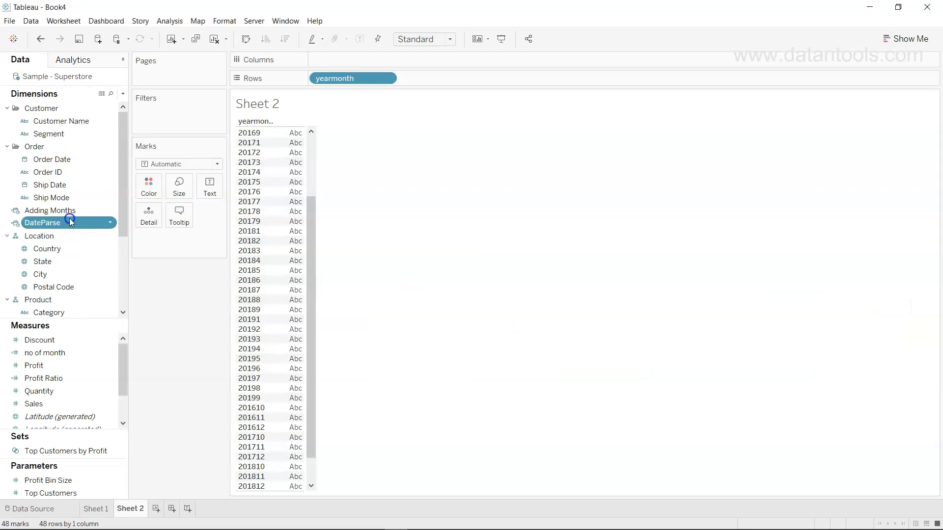
left_click_drag(71, 221, 459, 78)
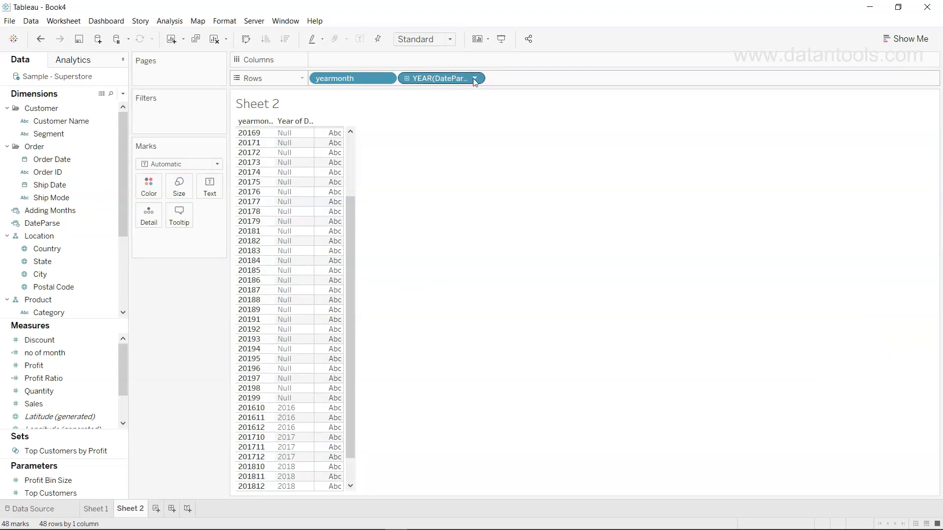
left_click(473, 79)
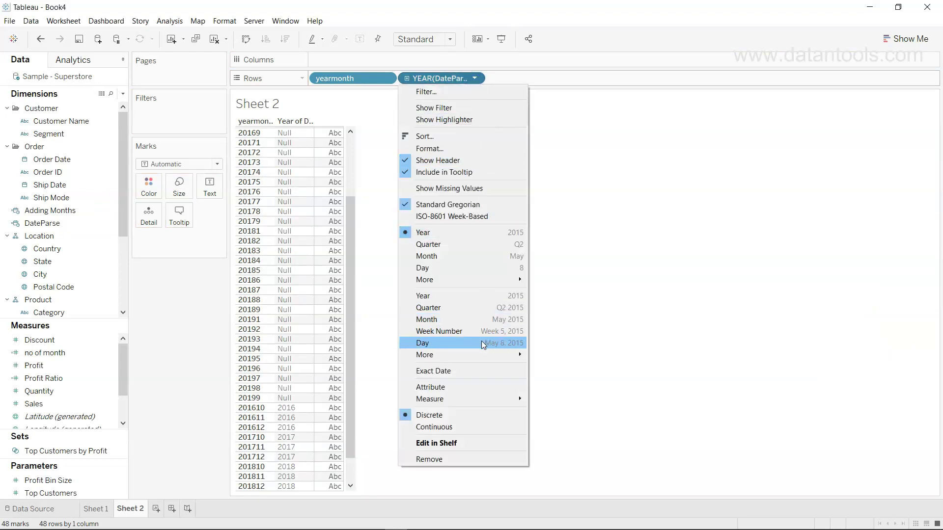
left_click(481, 343)
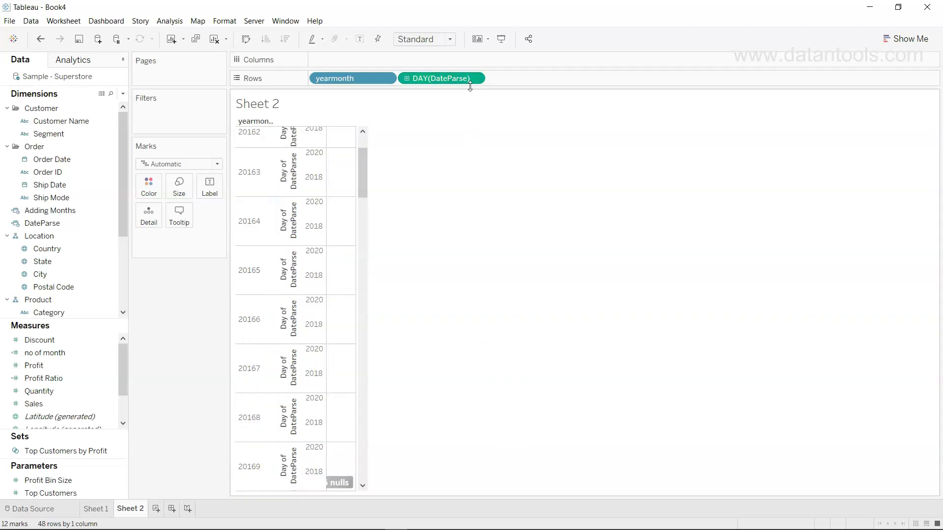
- Make DAY(DateParse) discrete: six-digit yearmonths show dates, five-digit ones show Null
left_click(474, 79)
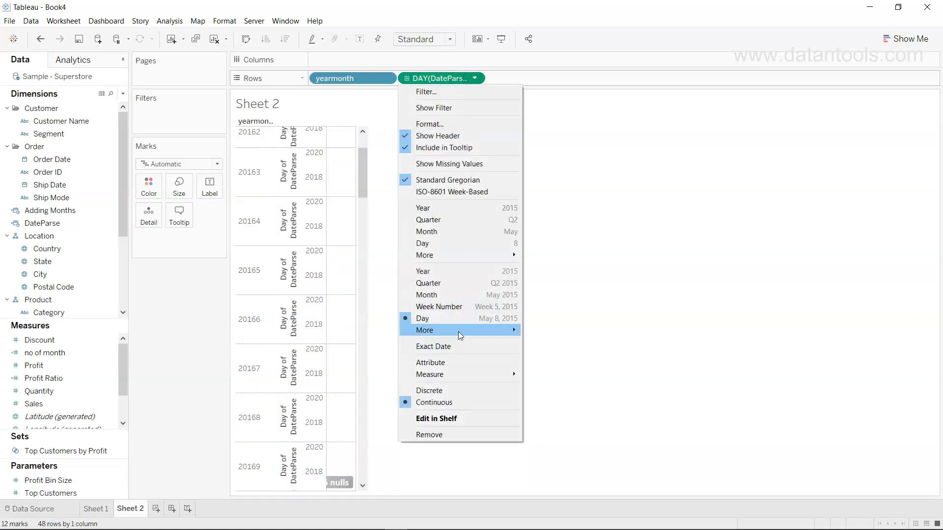
left_click(450, 390)
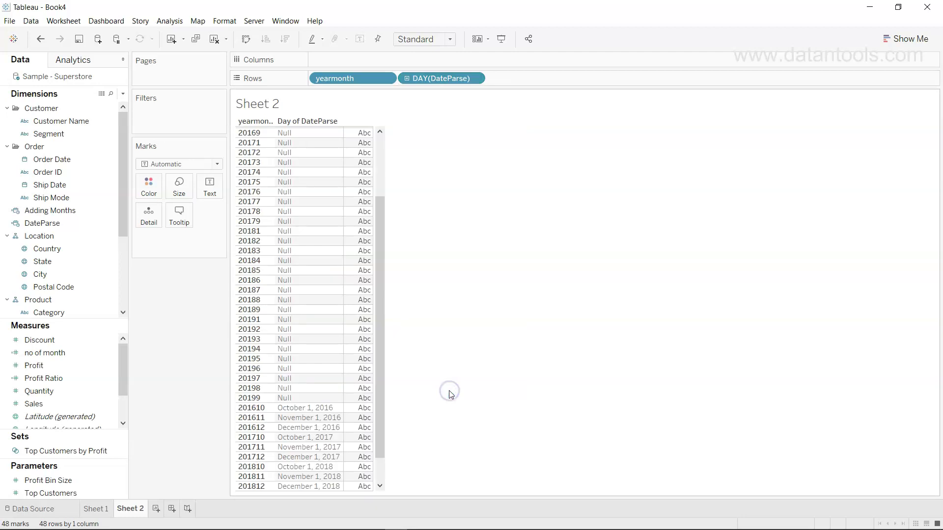
scroll(347, 350, "down", 1)
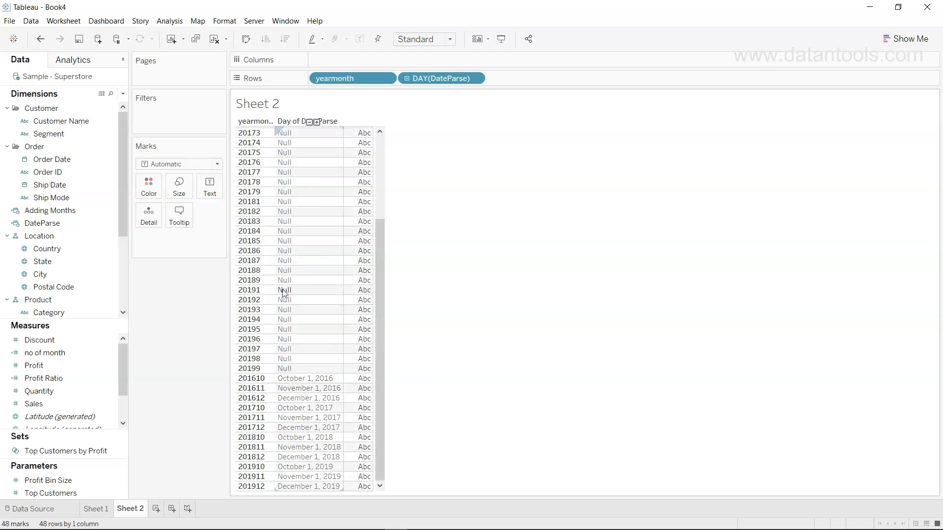
scroll(283, 294, "up", 1)
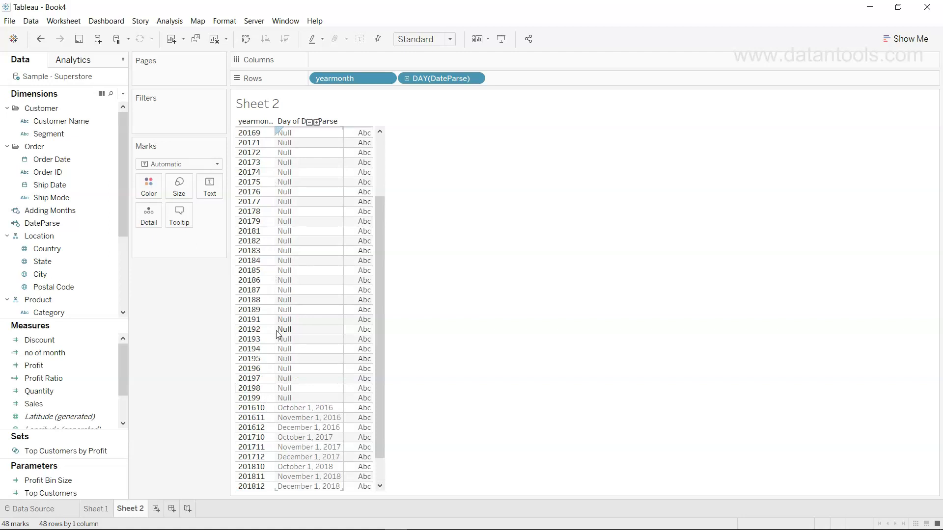
scroll(276, 330, "down", 1)
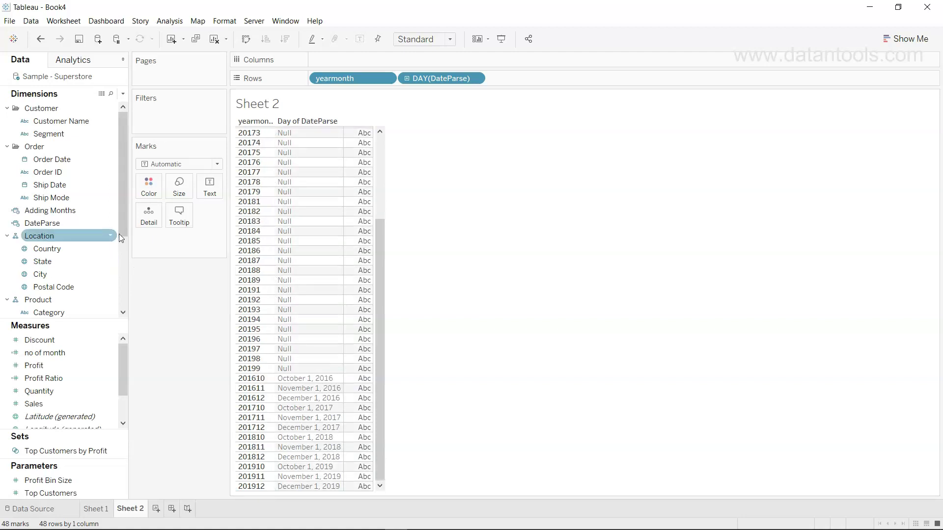
- Edit DateParse to use format 'yyyyM', so values like 20173 become March 1, 2017
right_click(109, 223)
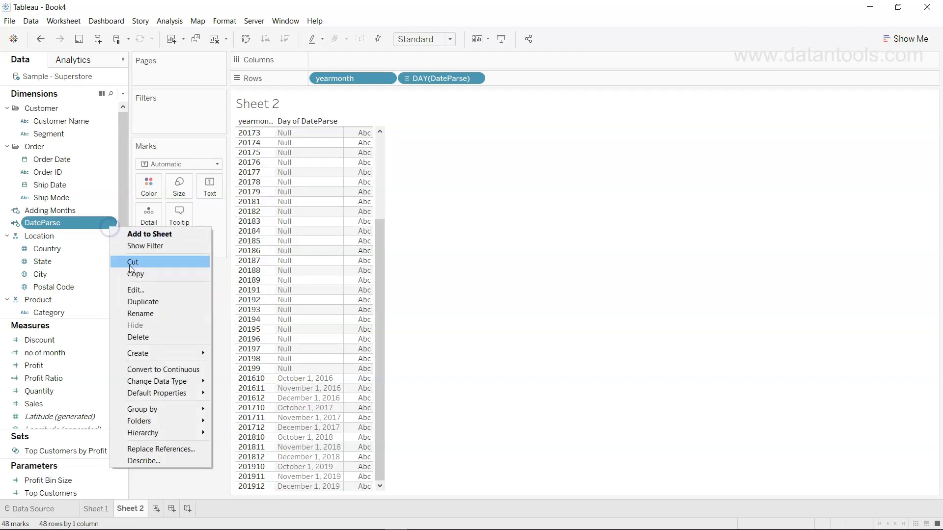
left_click(145, 290)
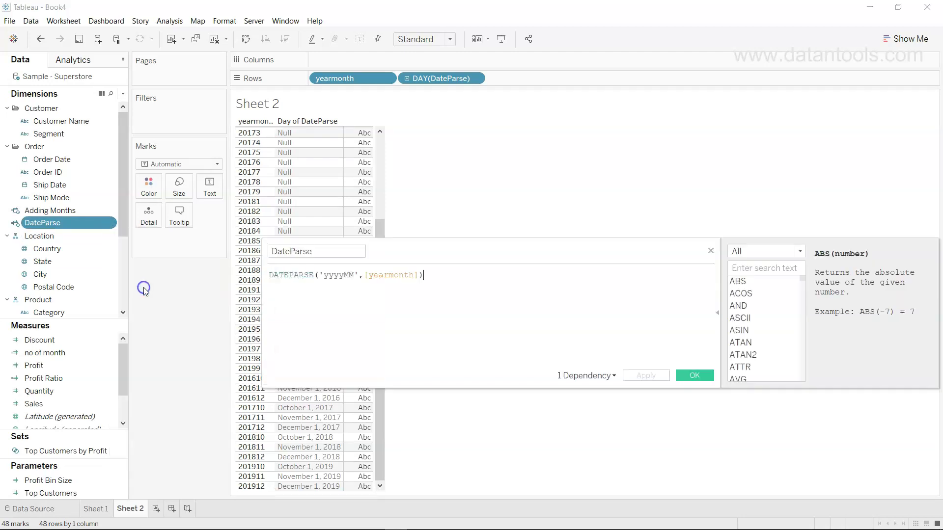
left_click(354, 275)
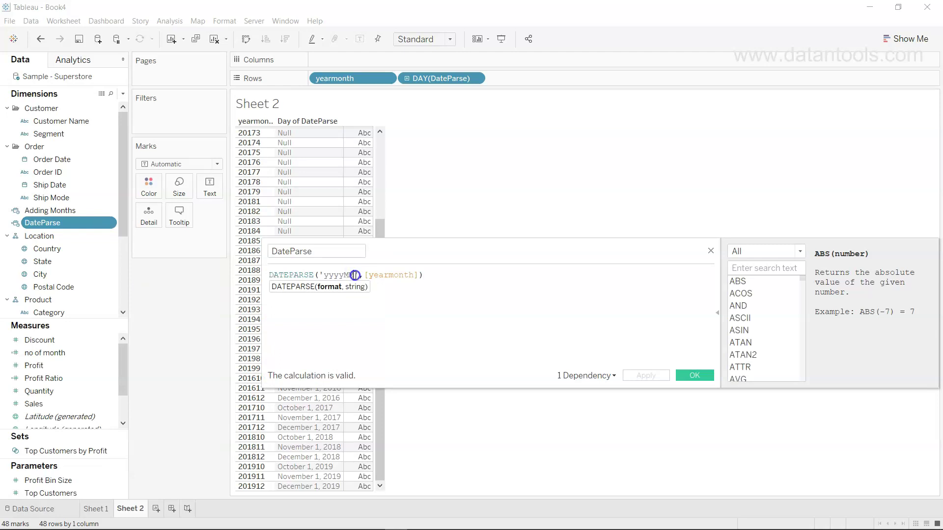
key("BackSpace")
left_click(646, 376)
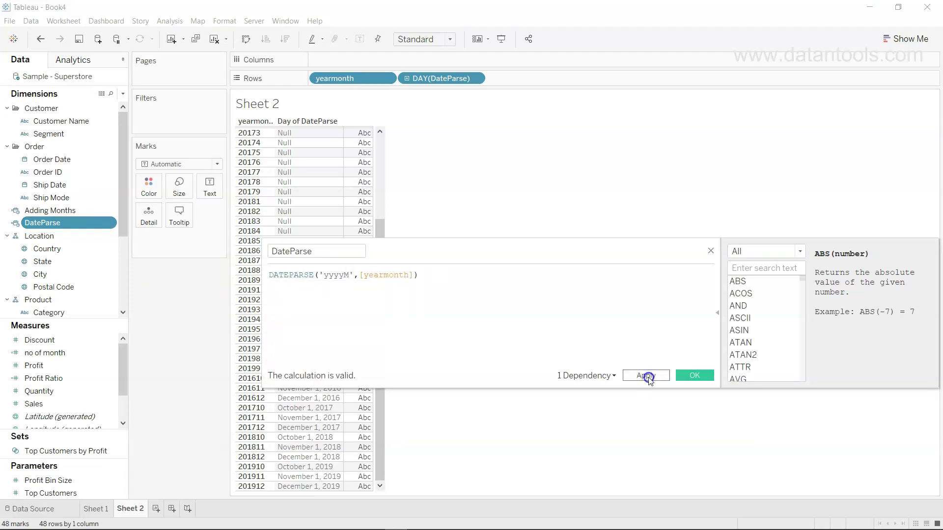
left_click(688, 375)
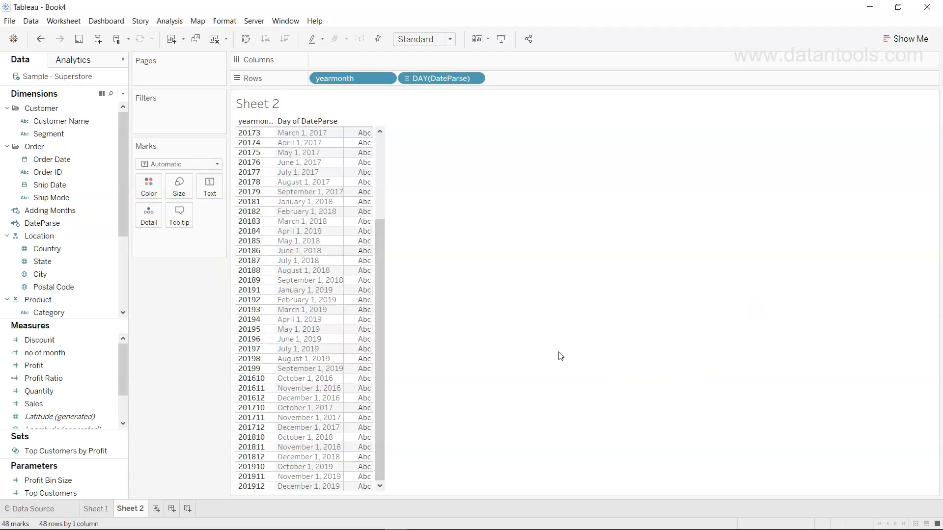